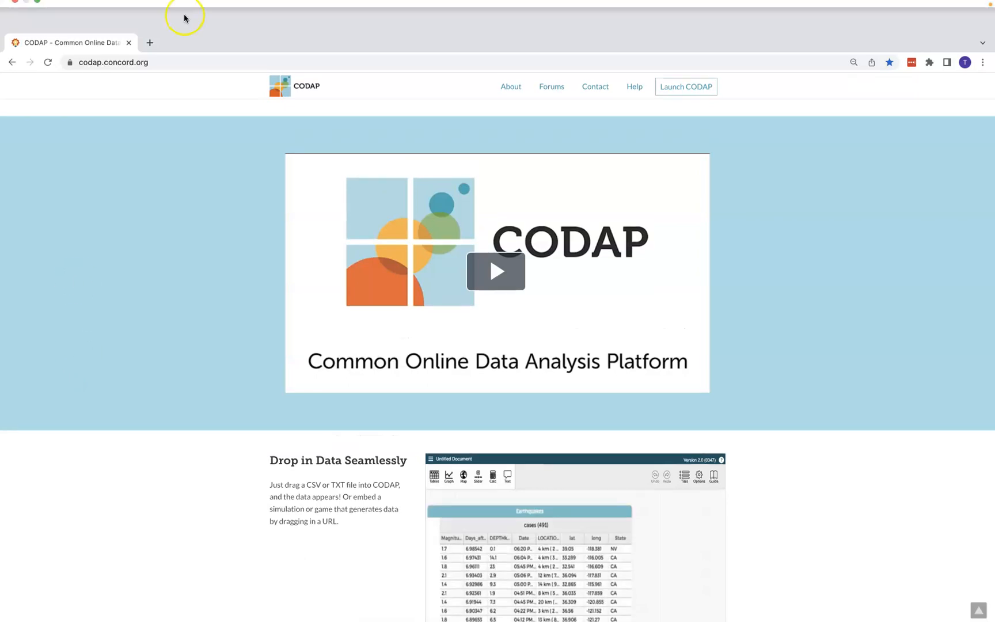
Step: Launch CODAP from its website and create a new document
drag(158, 65, 70, 61)
click(685, 57)
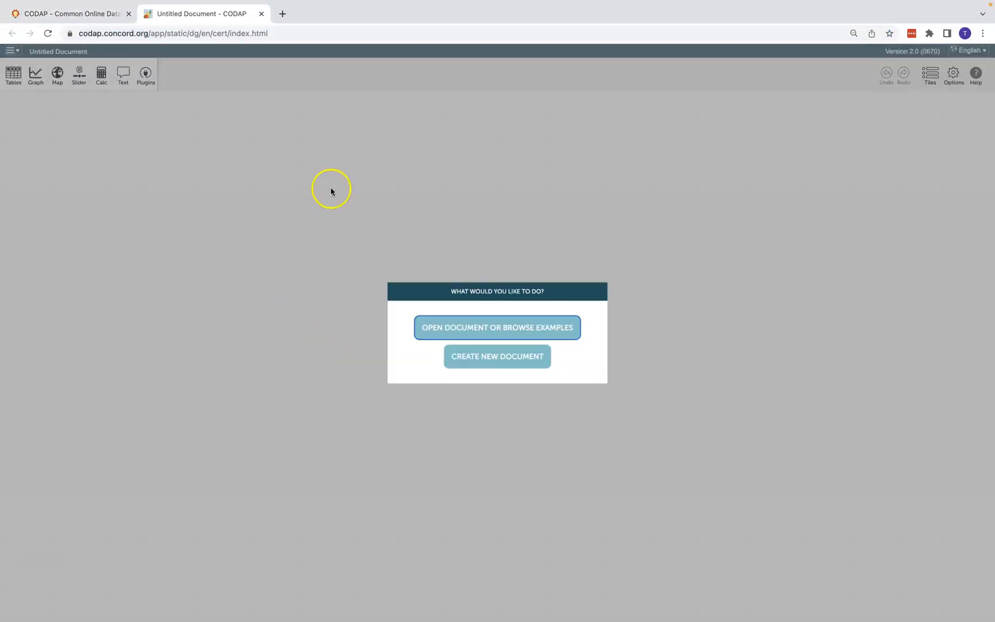
click(499, 356)
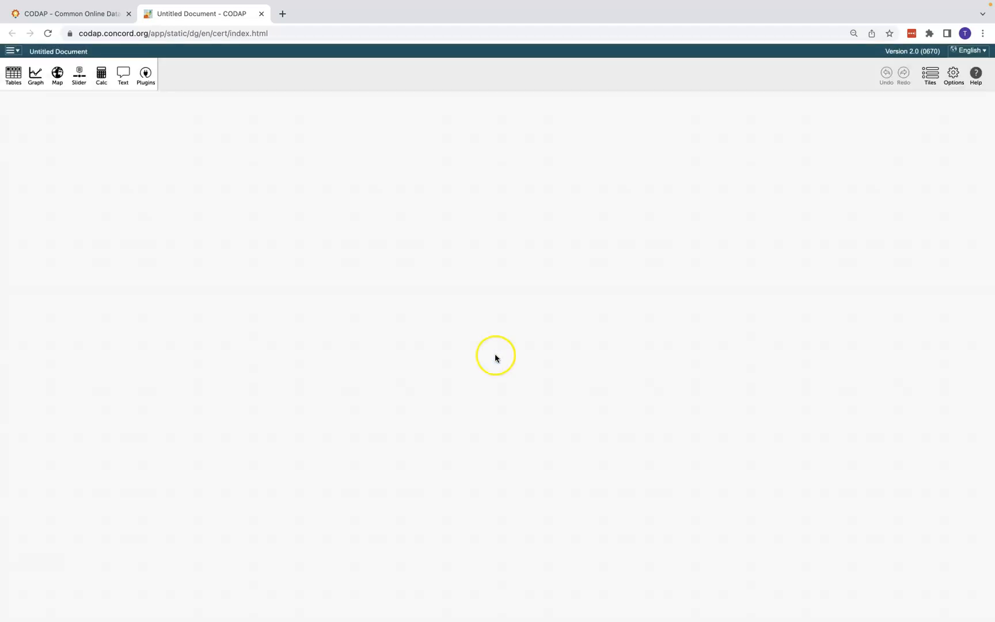
Step: Switch to Excel and copy columns A through I of the World Happiness sheet
key(ctrl+Right)
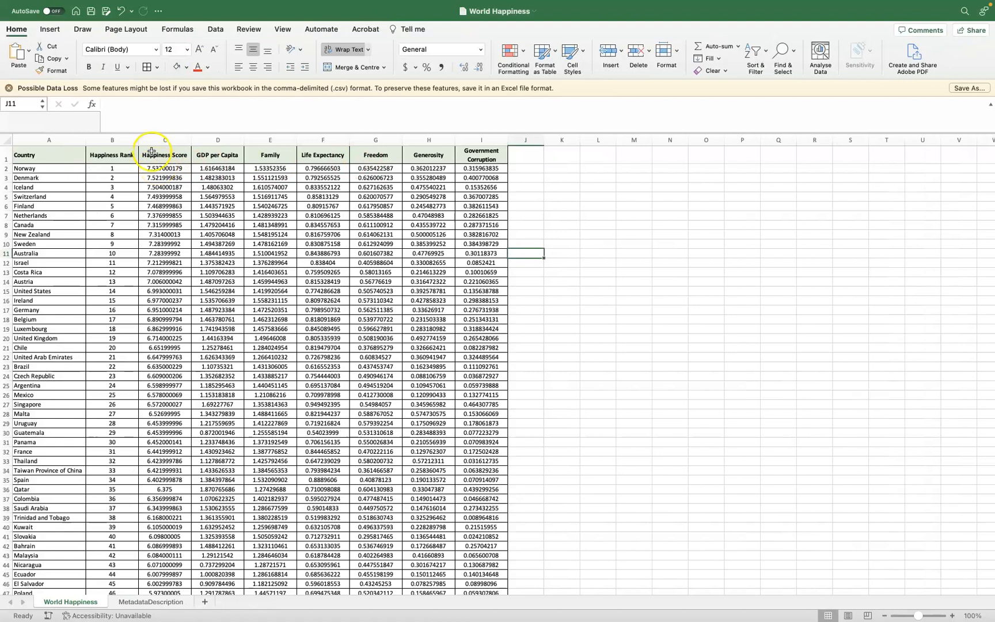
drag(64, 139, 475, 146)
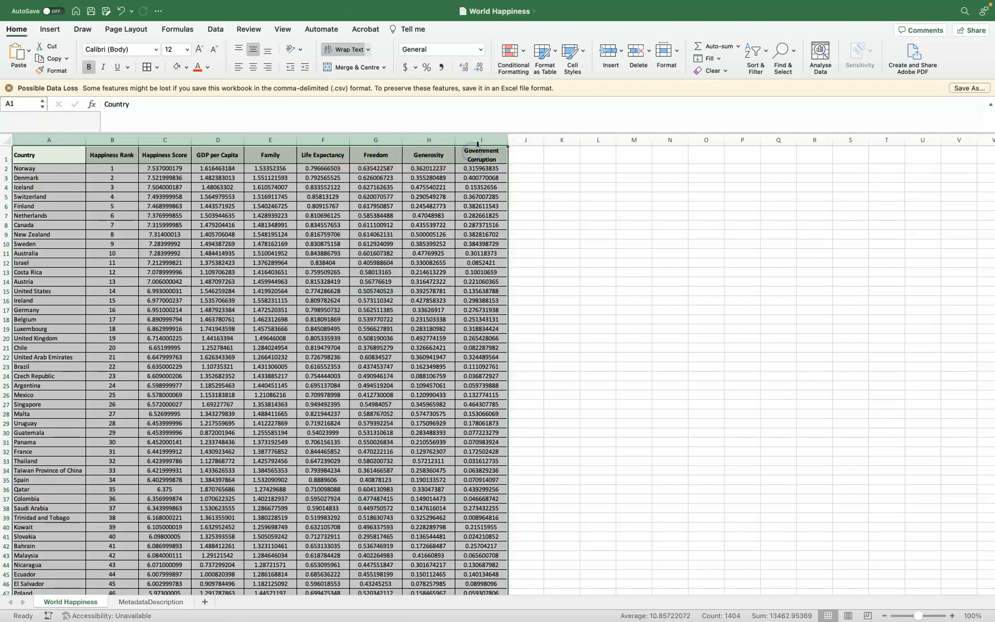
key(super+c)
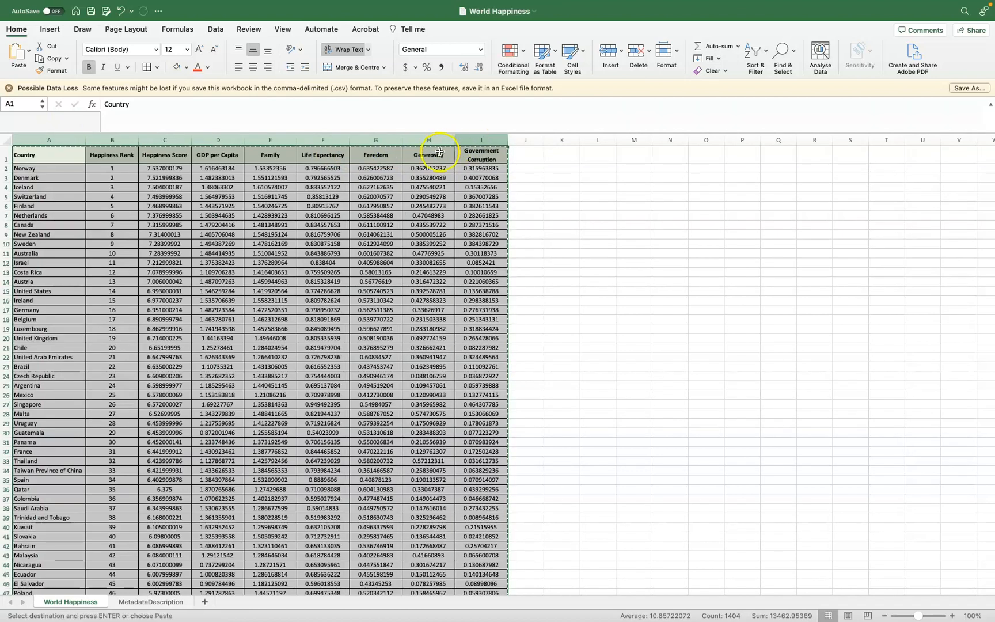
right_click(327, 186)
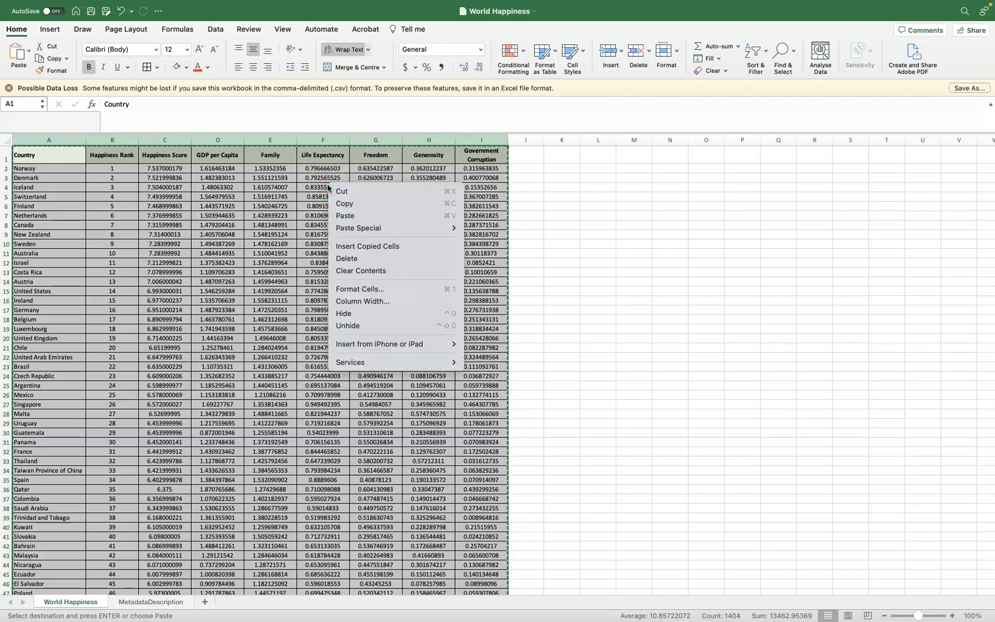
click(356, 204)
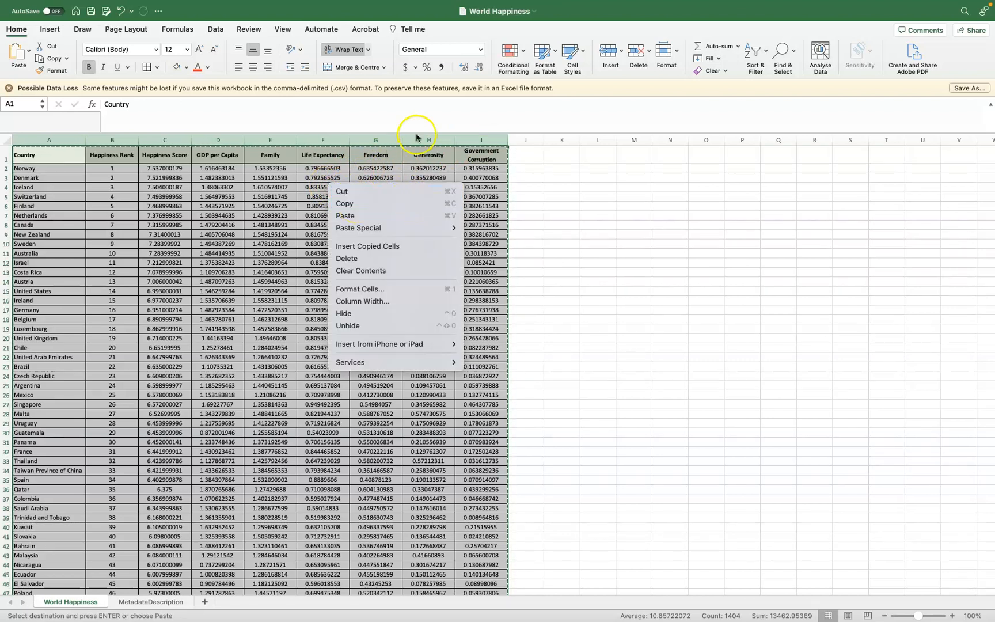
Step: Switch back to CODAP and create a new table from the clipboard data
key(ctrl+Left)
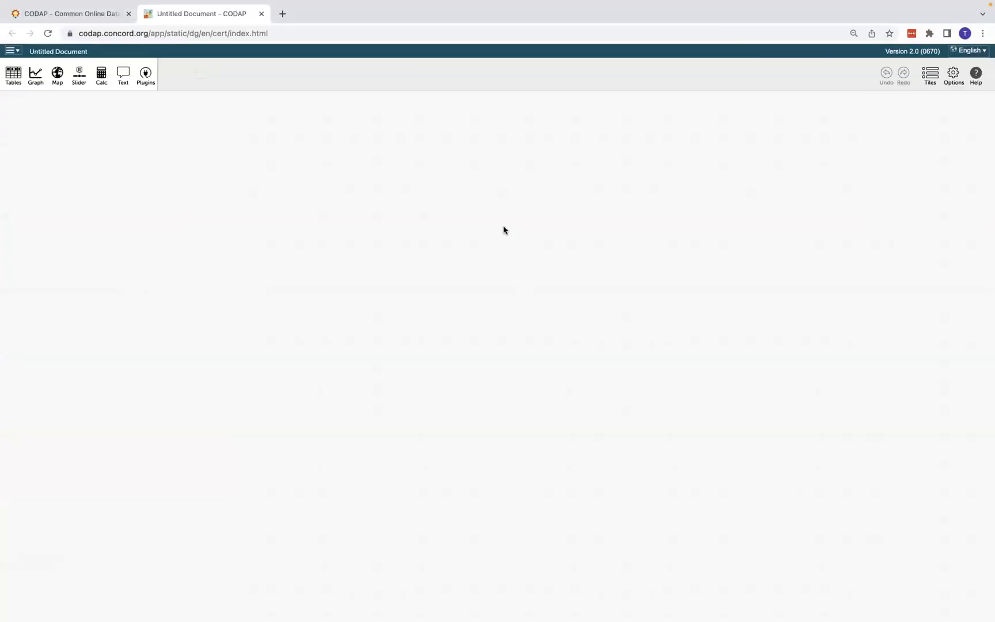
click(14, 74)
click(57, 95)
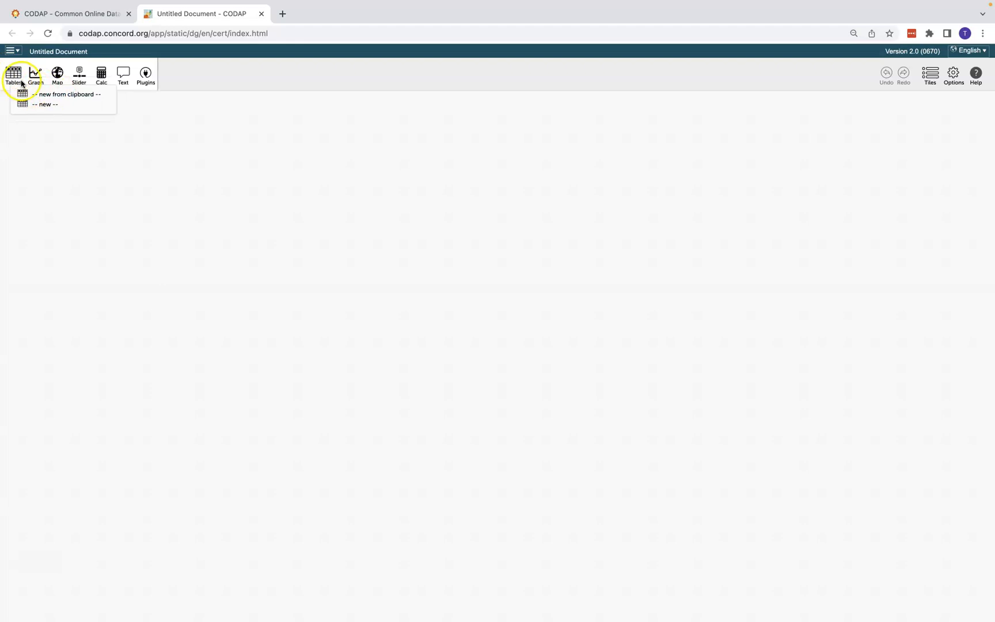
click(41, 96)
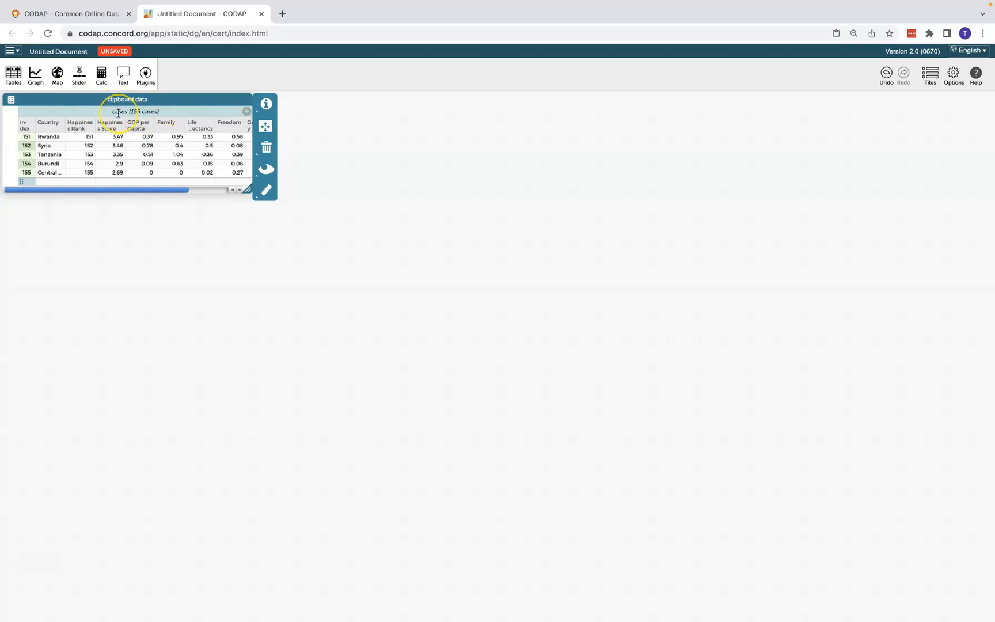
Step: Rename the cases collection in the clipboard data table to "Original Data"
double_click(118, 111)
text(Original Data)
click(171, 256)
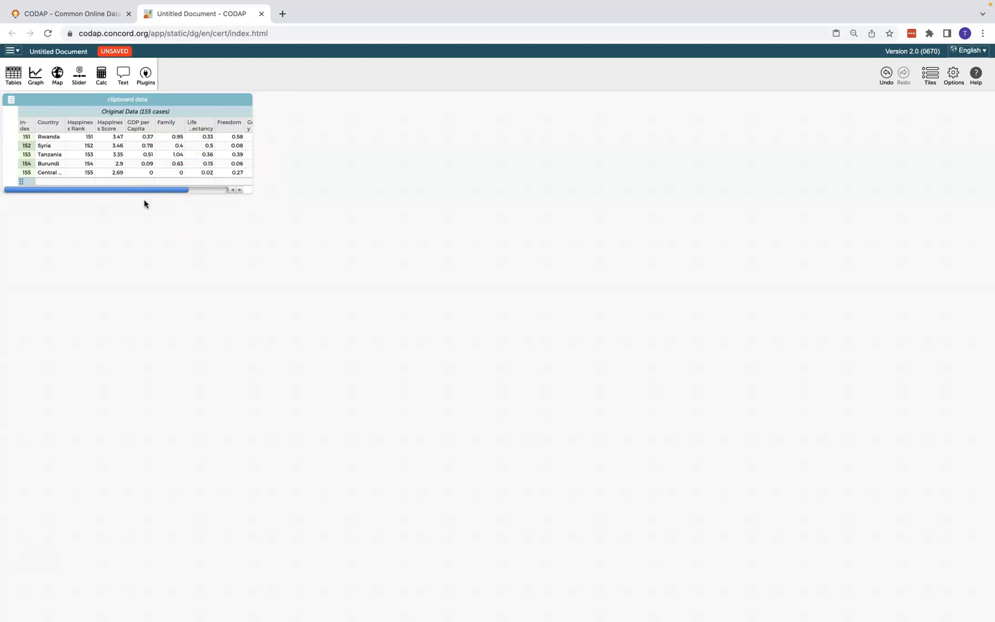
Step: Add the Sampler plugin and configure it as a Collector on the clipboard data, selecting 10 items and collecting 1 sample
click(147, 78)
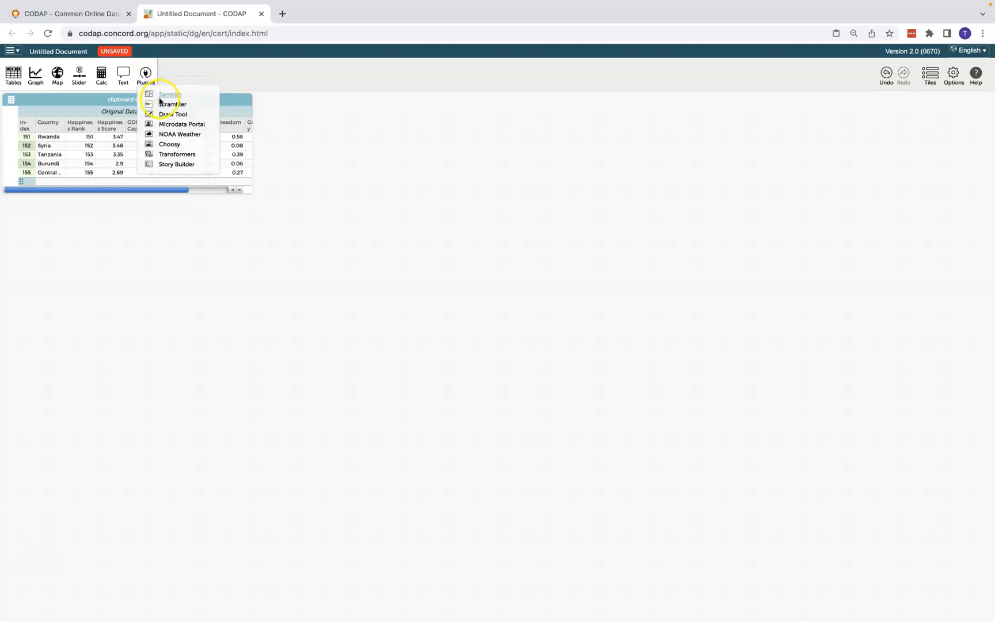
click(170, 97)
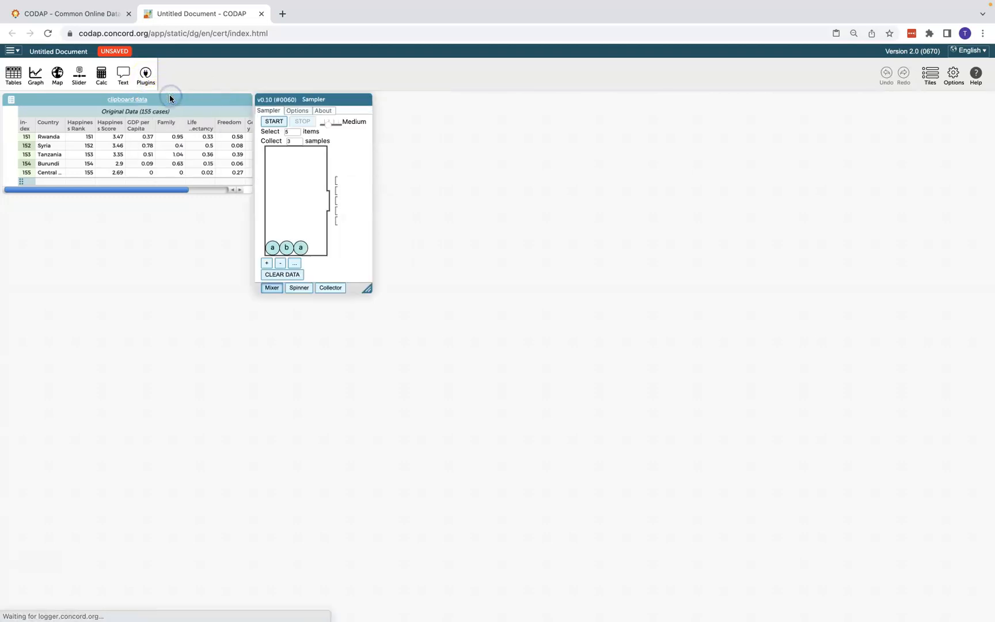
double_click(297, 133)
text(10)
double_click(298, 141)
click(331, 288)
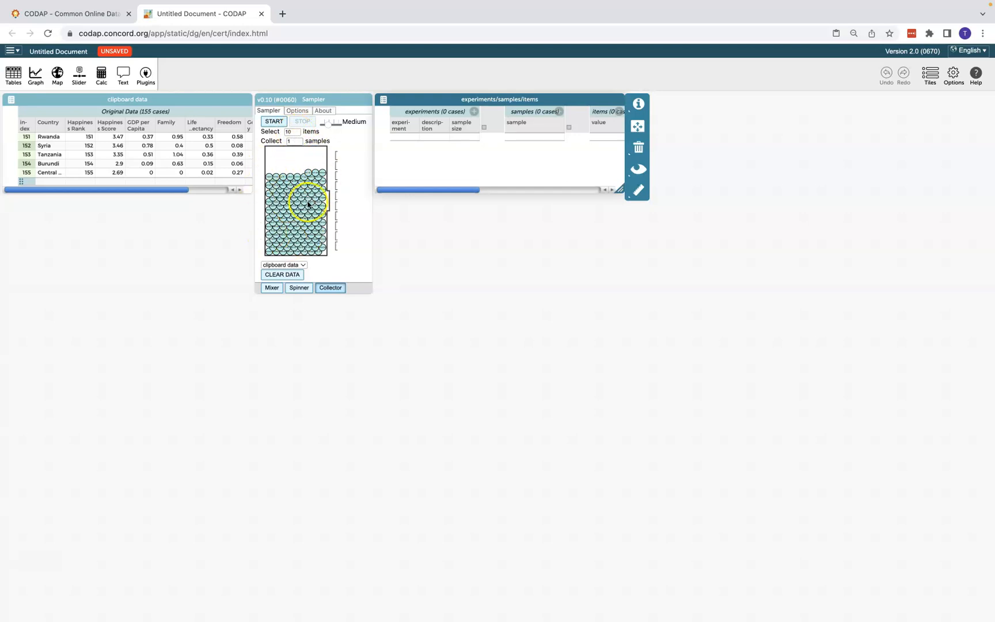
Step: Set the Sampler to select cases without replacement and return to its sampling view
click(298, 112)
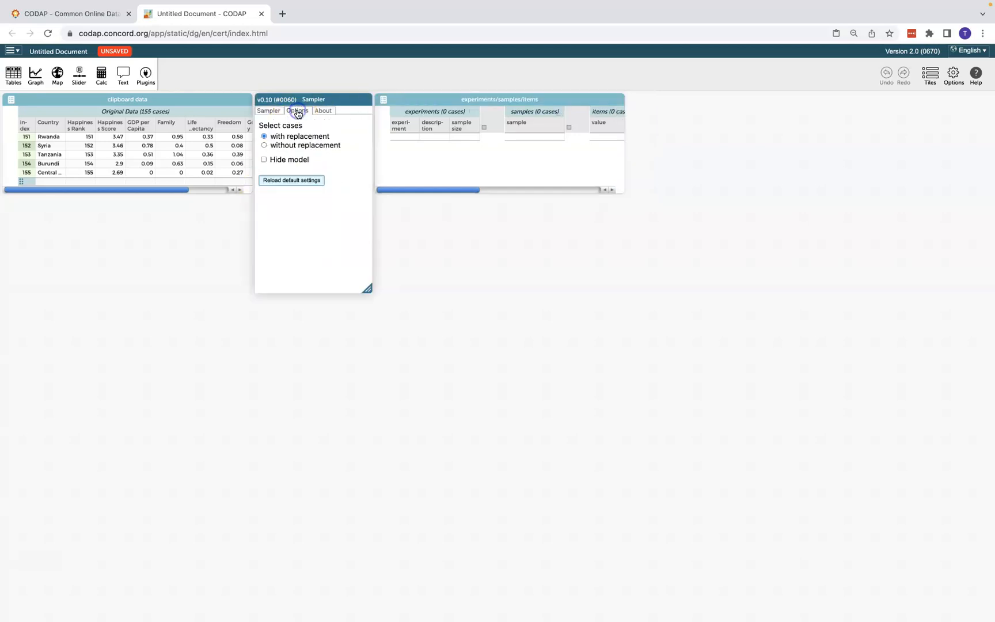
click(264, 145)
click(264, 145)
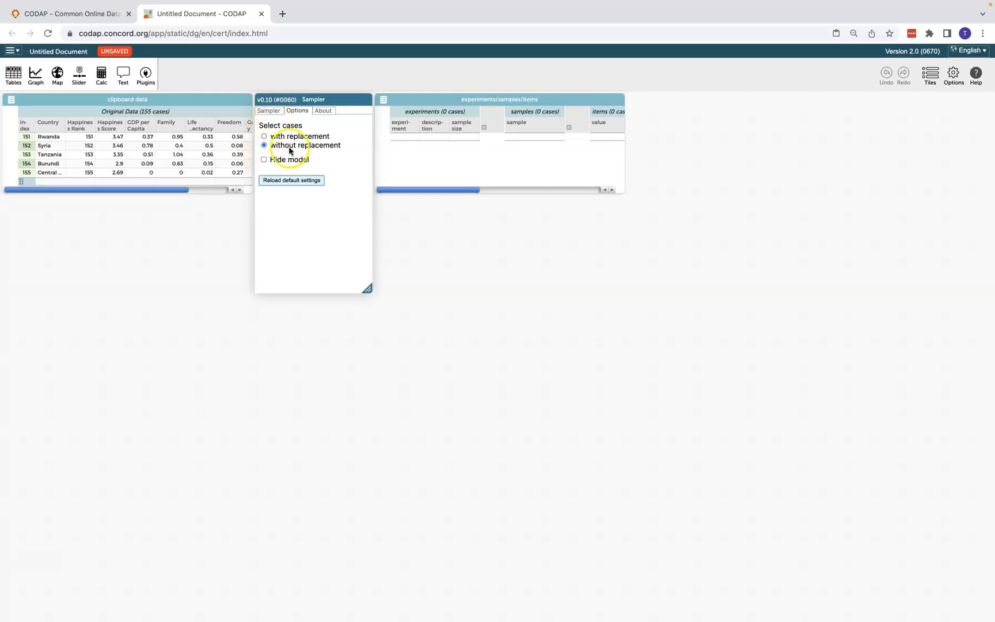
click(270, 110)
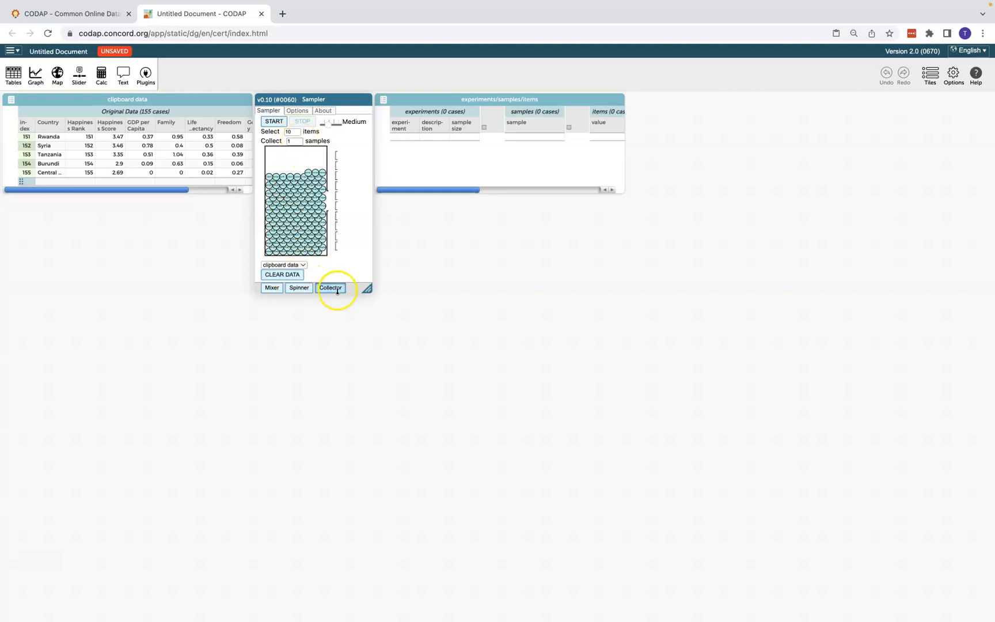
Step: Run the Sampler, raising its speed to Fast, and widen the experiments/samples/items table to show all the item attributes
click(276, 124)
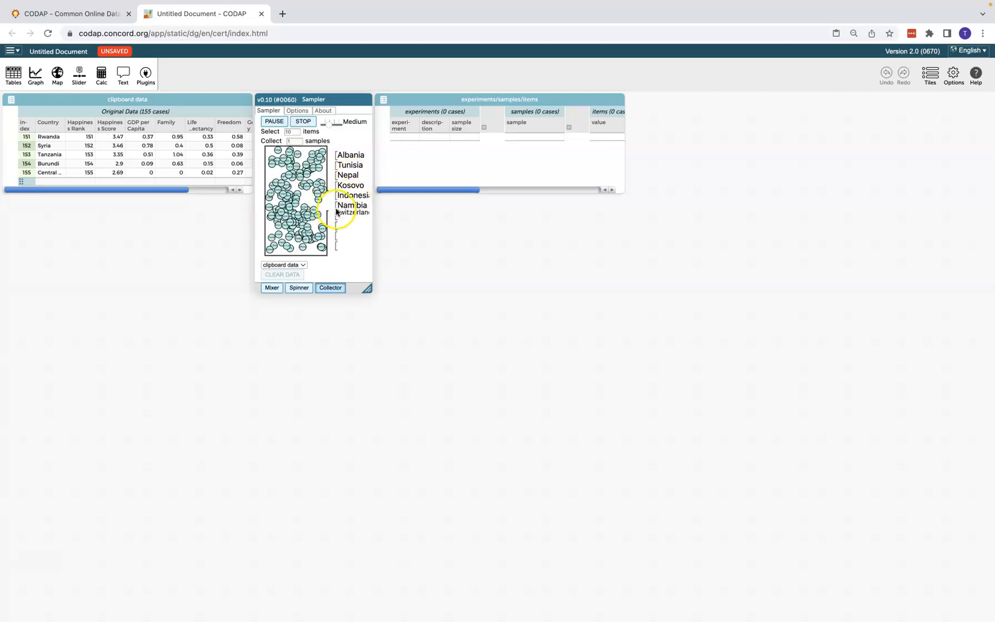
drag(331, 126, 333, 126)
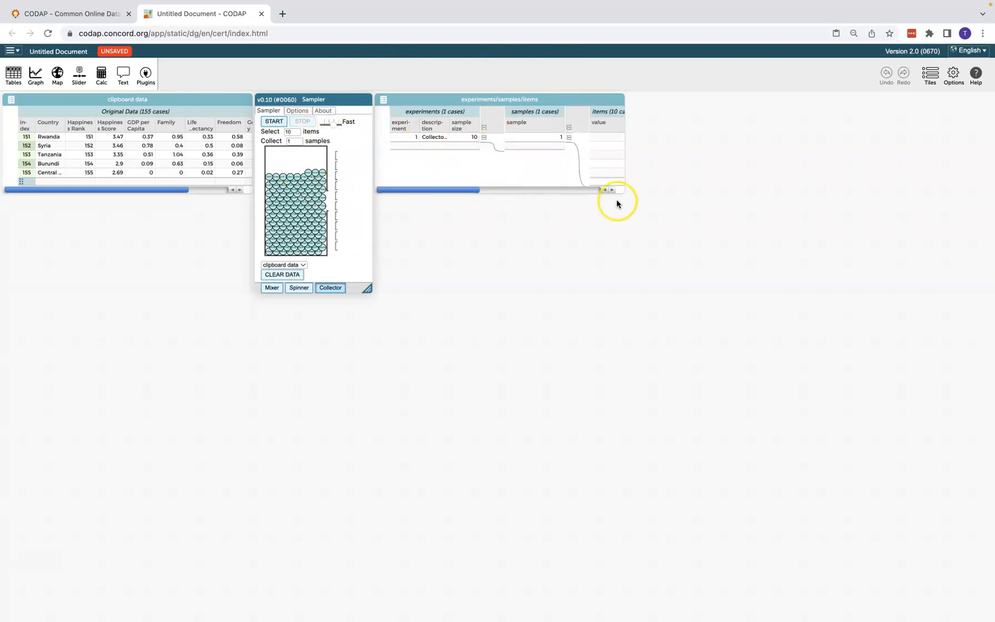
drag(624, 175, 931, 179)
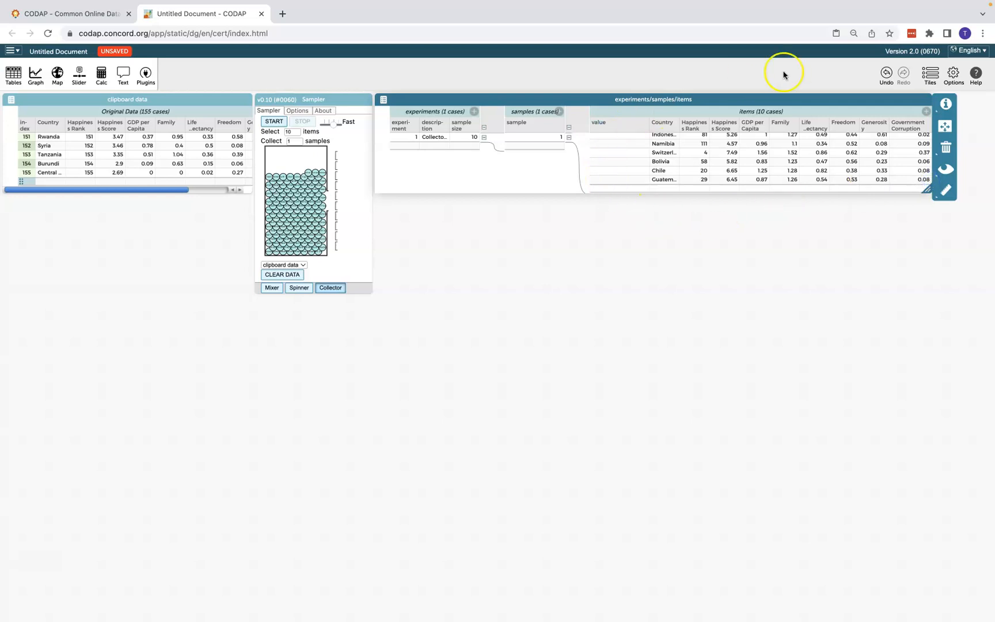
Step: Rename the items collection in the sampling results table to "Sample"
click(746, 112)
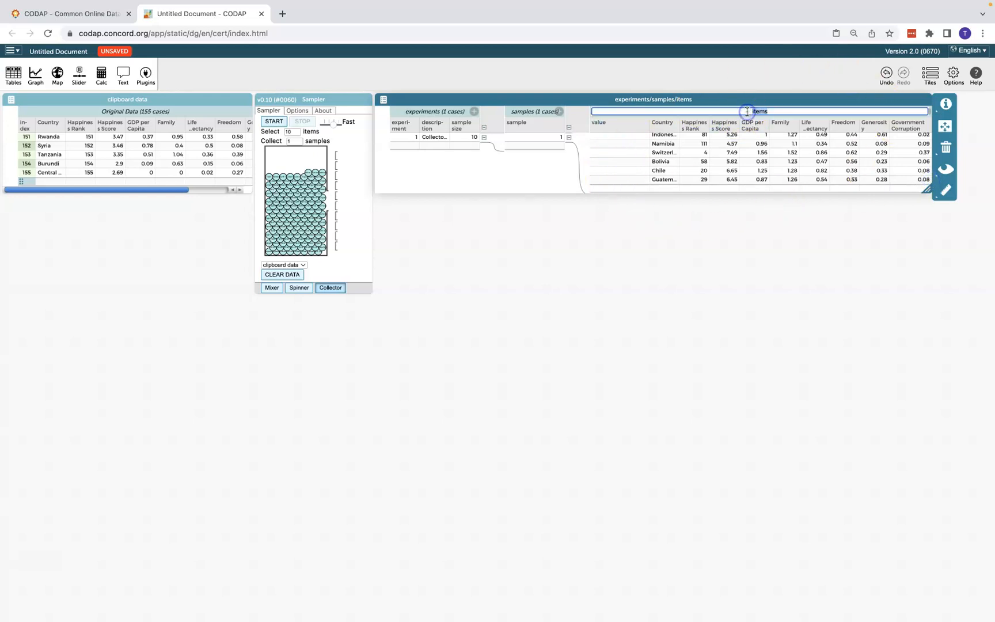
text(Sample)
click(623, 239)
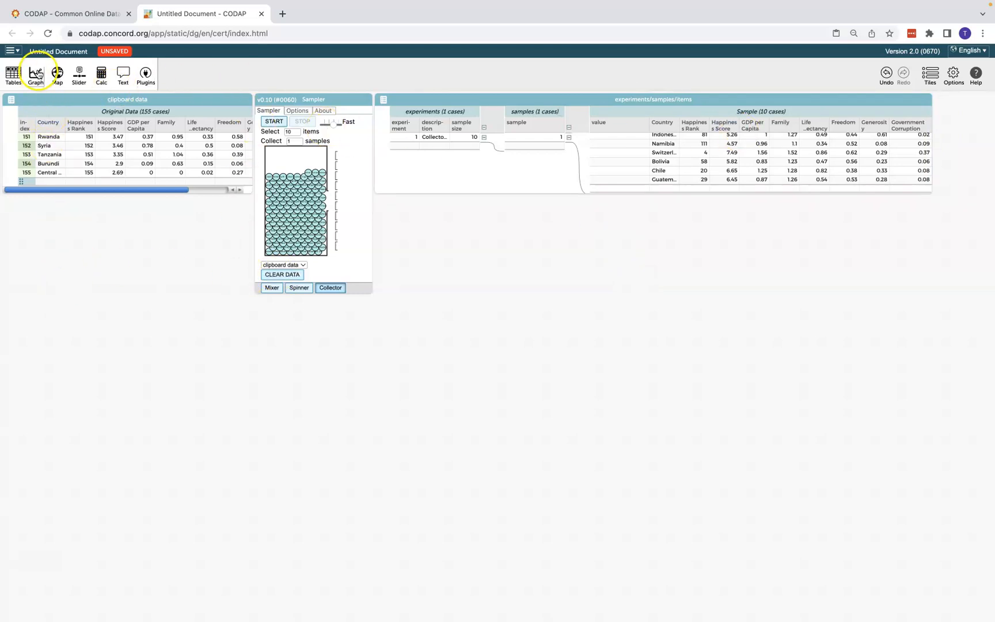
Step: Add a new graph and open the attribute choices for its horizontal axis
click(37, 75)
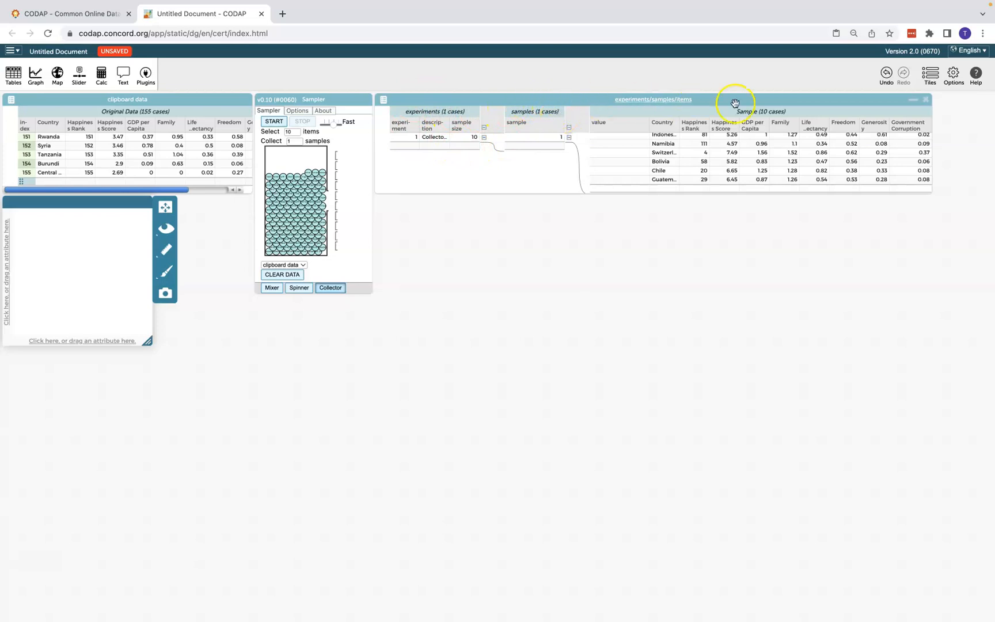
mouse_move(146, 206)
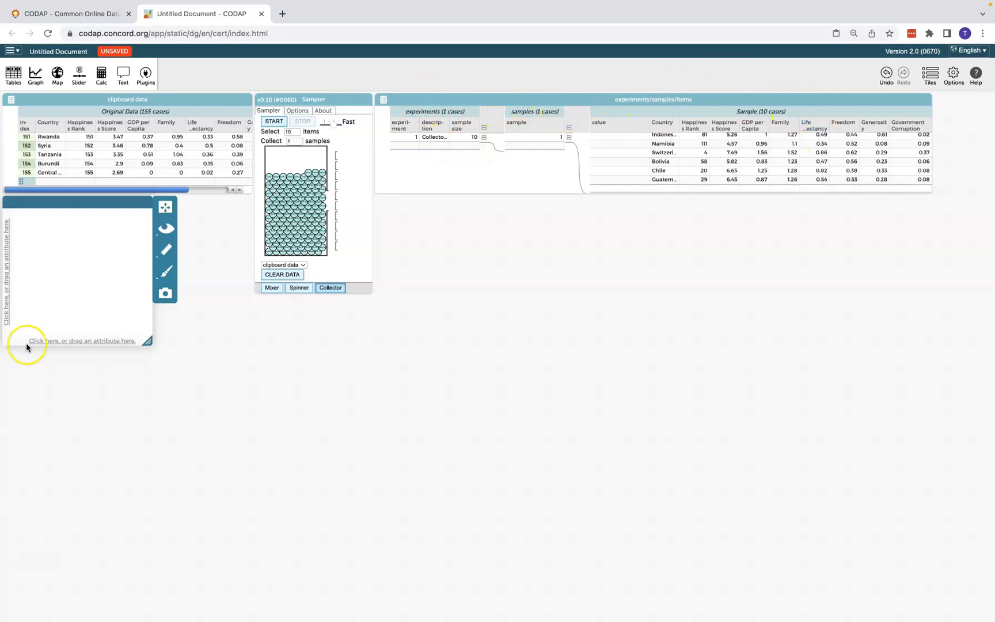
click(67, 342)
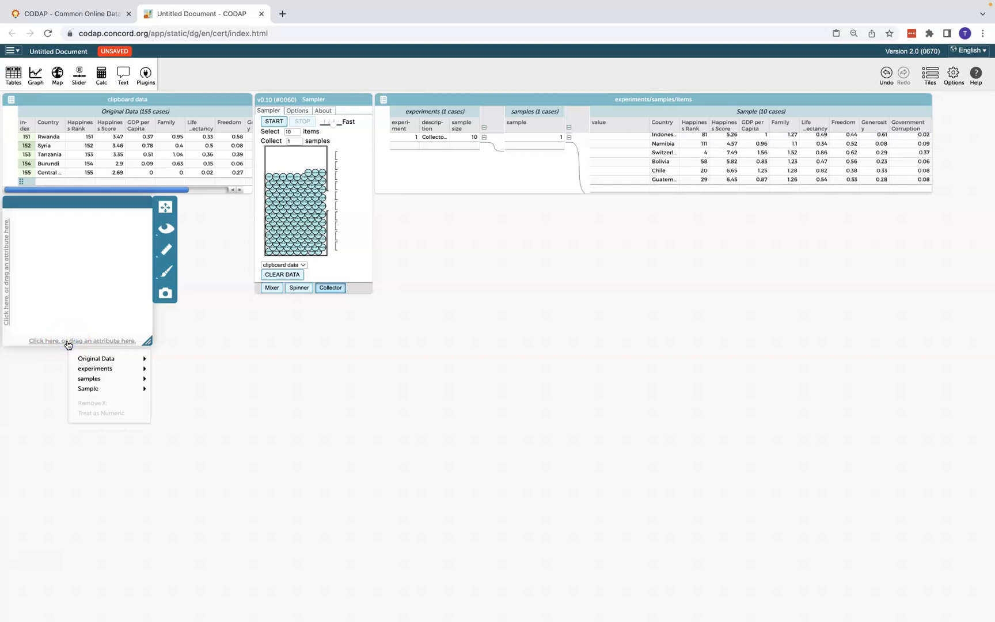
click(95, 363)
mouse_move(97, 361)
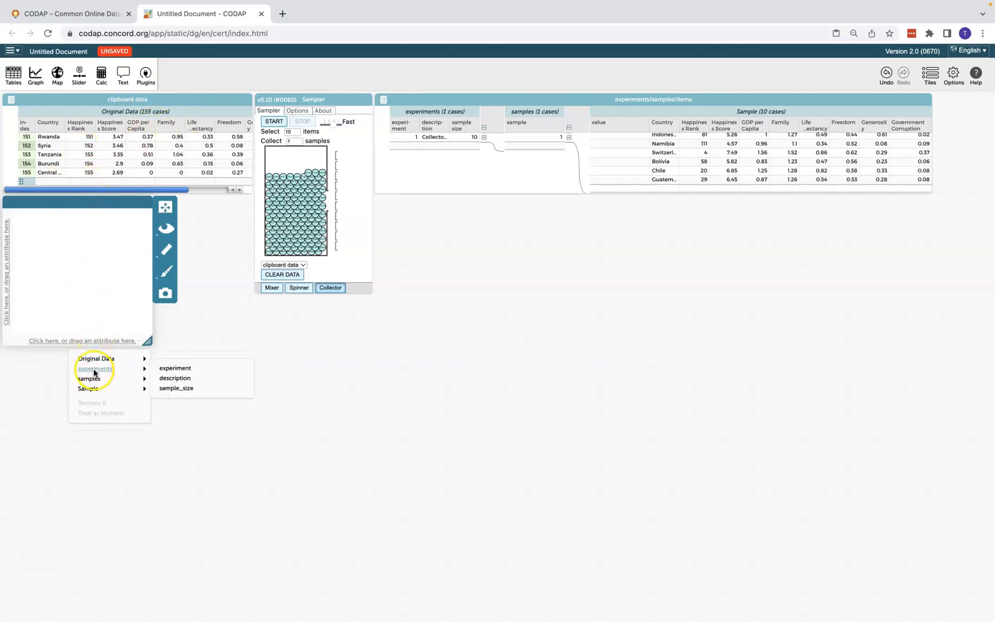
mouse_move(92, 380)
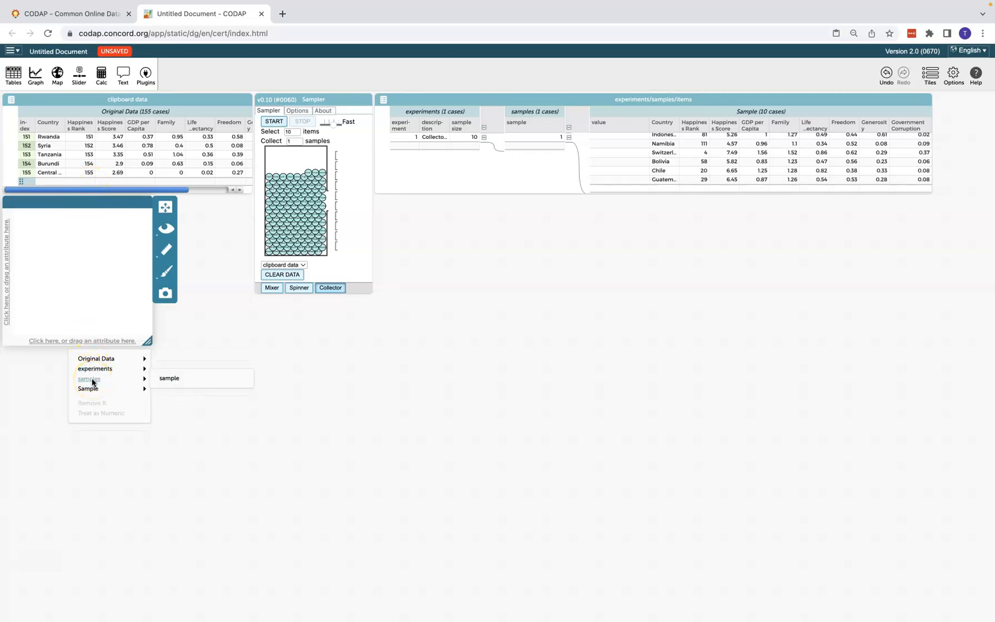